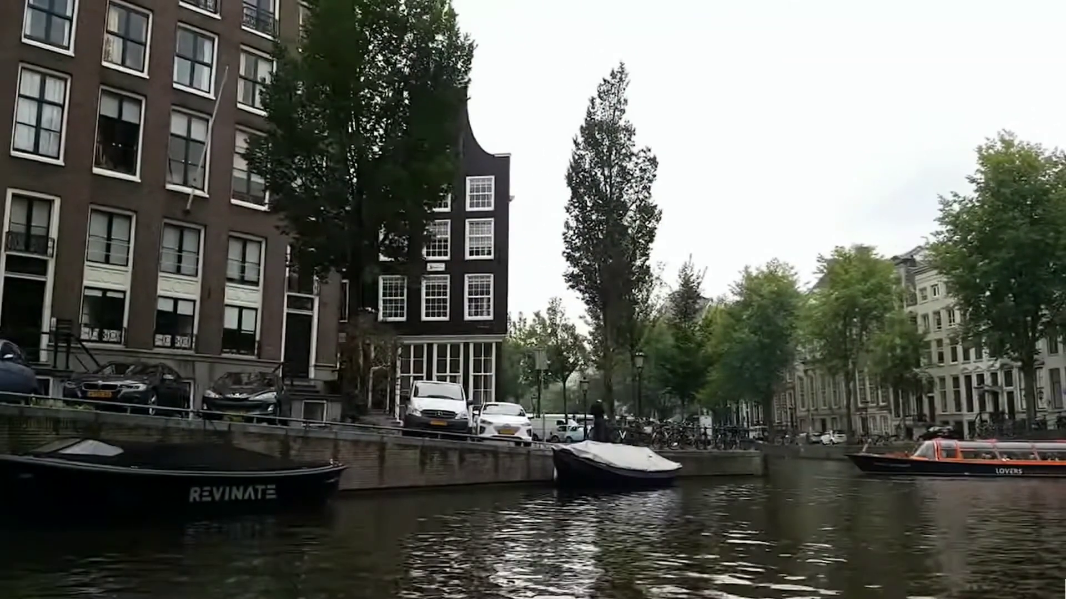
# Exit the full-screen canal preview and move the playhead to the AMSTERDAM title section.
pyautogui.press('Escape')
pyautogui.moveTo(656, 364); pyautogui.dragTo(793, 366)
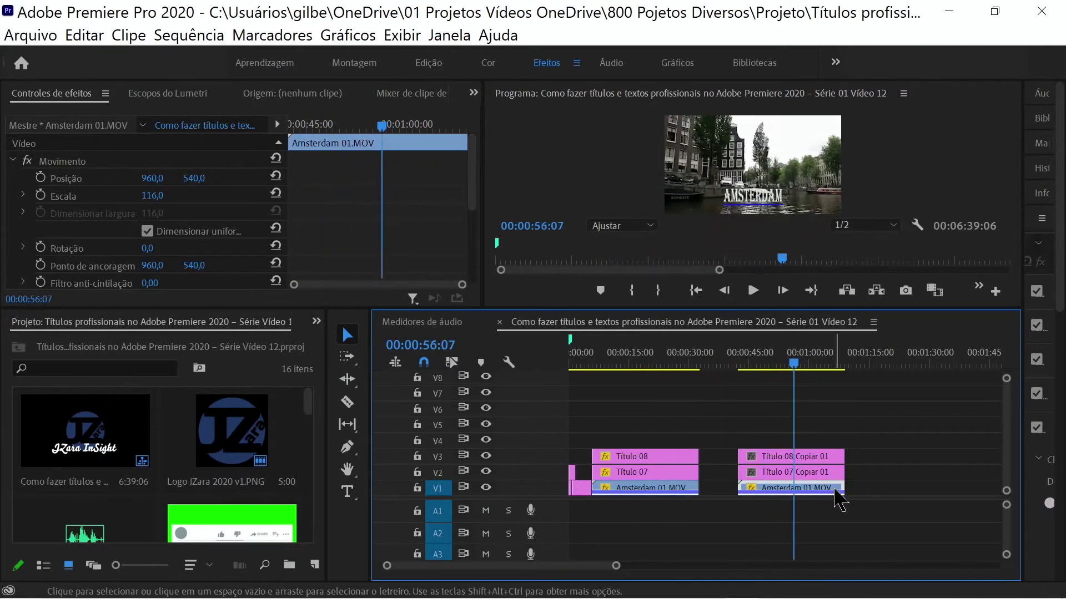
# Open the Título 07 Copiar 01 title in the editor, then close it again.
pyautogui.click(782, 469)
pyautogui.doubleClick(782, 470)
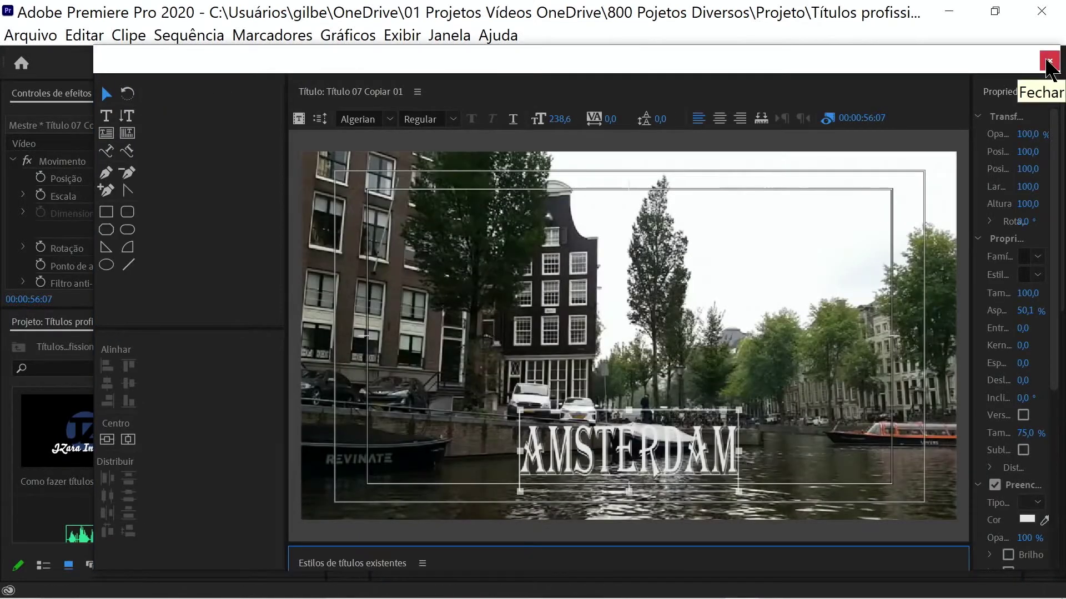
pyautogui.click(1048, 62)
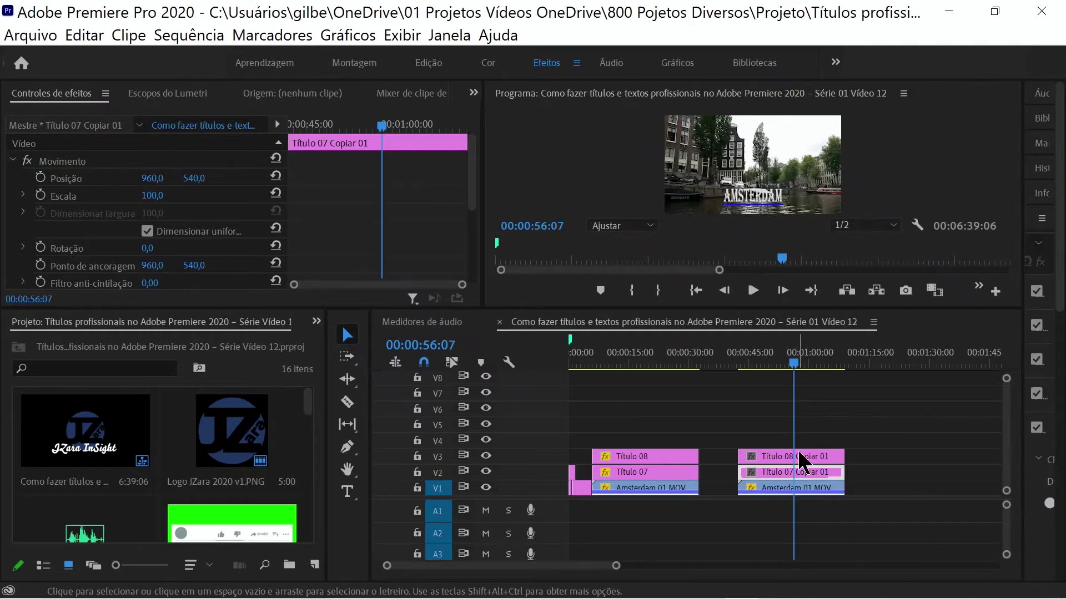
# Change the Título 08 Copiar 01 underline bar's fill colour from blue to yellow.
pyautogui.click(800, 454)
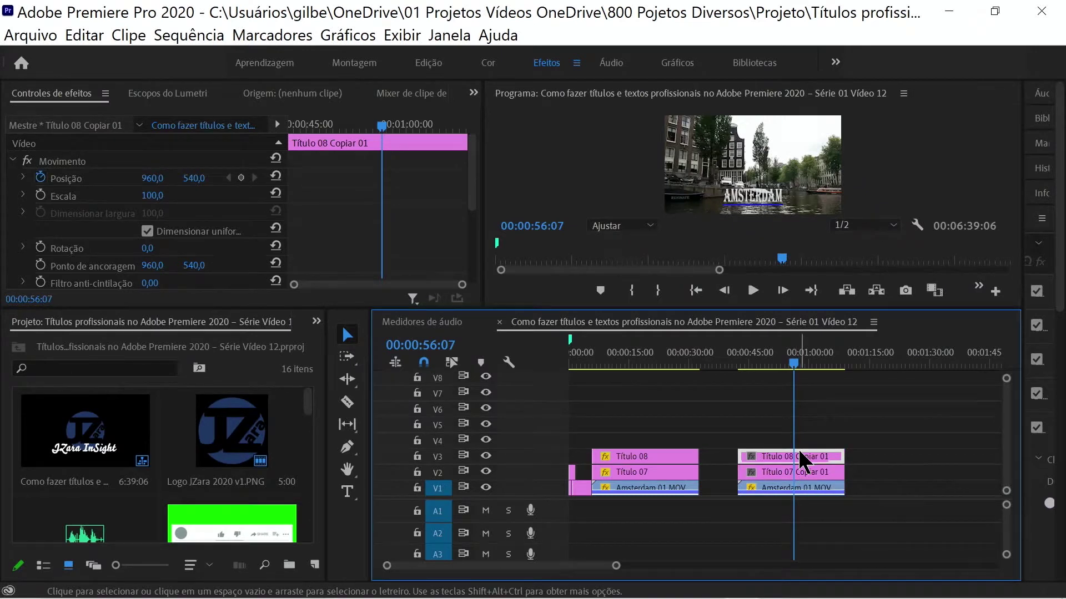
pyautogui.doubleClick(800, 454)
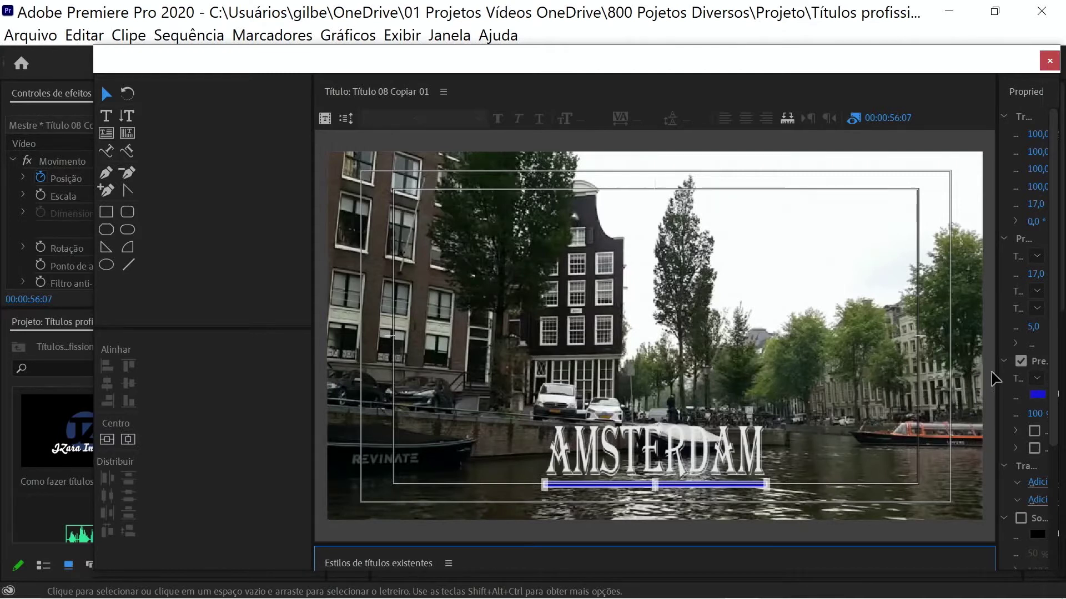
pyautogui.click(1037, 395)
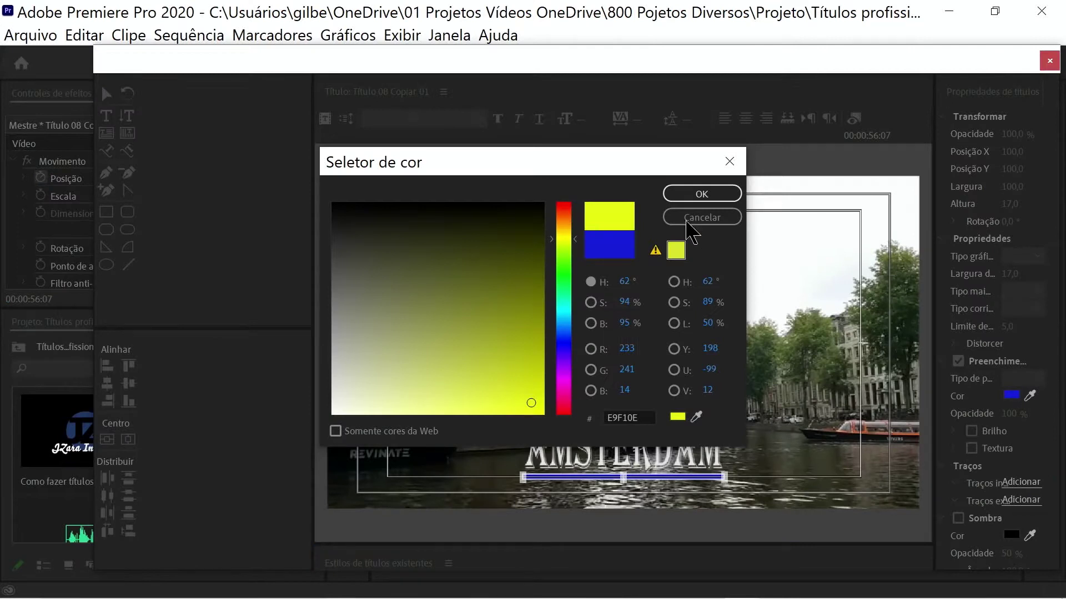
pyautogui.click(711, 195)
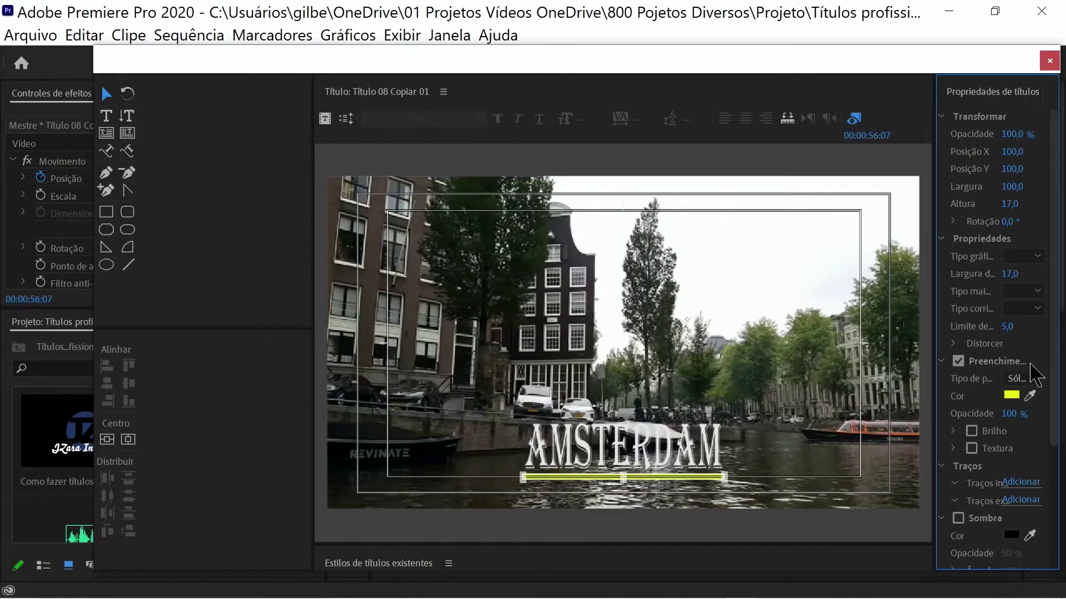
pyautogui.click(1049, 63)
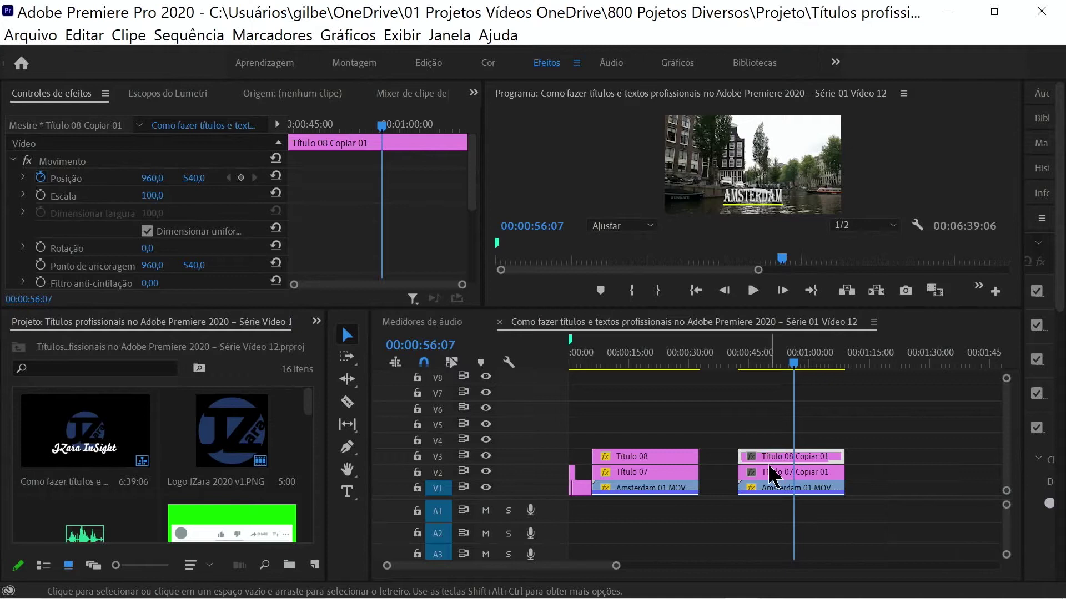
# Start opacity keyframing on Título 07 Copiar 01 at 00:00:48:05 (100 %).
pyautogui.click(772, 472)
pyautogui.moveTo(793, 365)
pyautogui.mouseDown()
pyautogui.moveTo(800, 377)
pyautogui.moveTo(762, 396)
pyautogui.mouseUp()
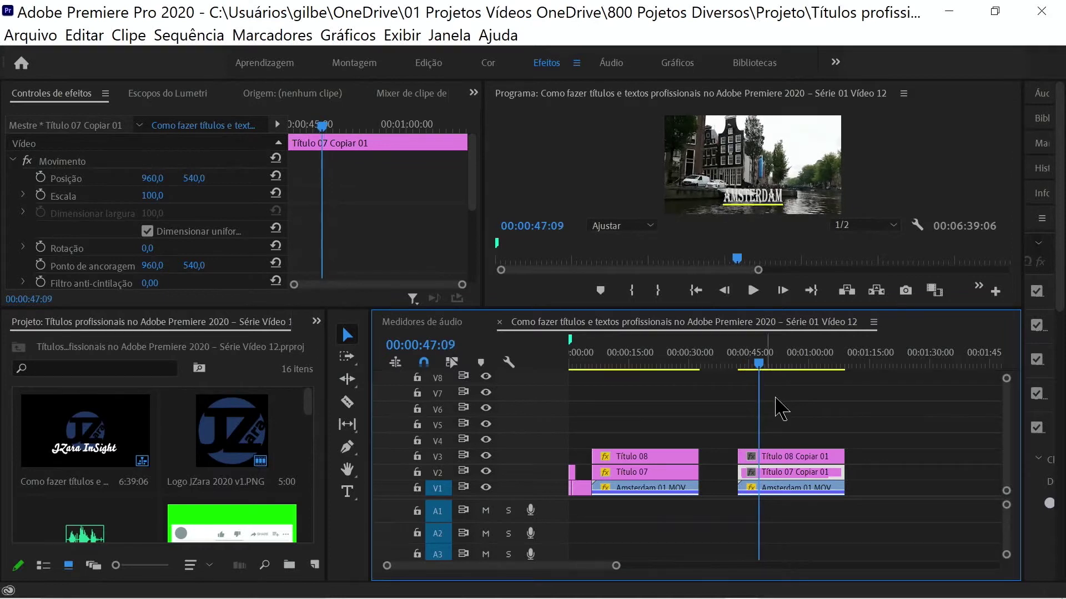
pyautogui.moveTo(761, 395); pyautogui.dragTo(758, 469)
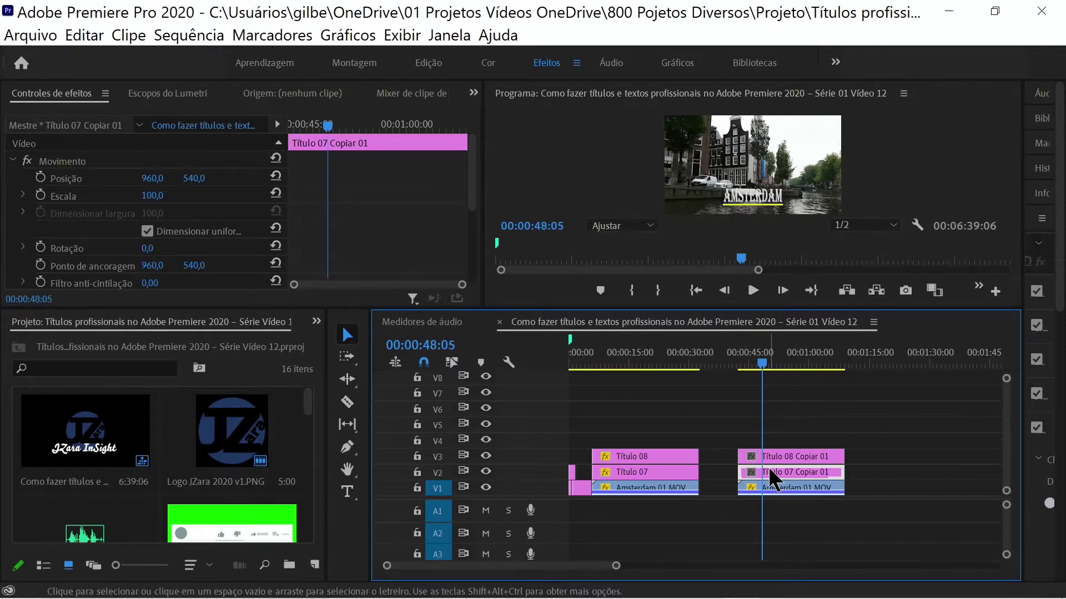
pyautogui.moveTo(472, 204); pyautogui.dragTo(455, 266)
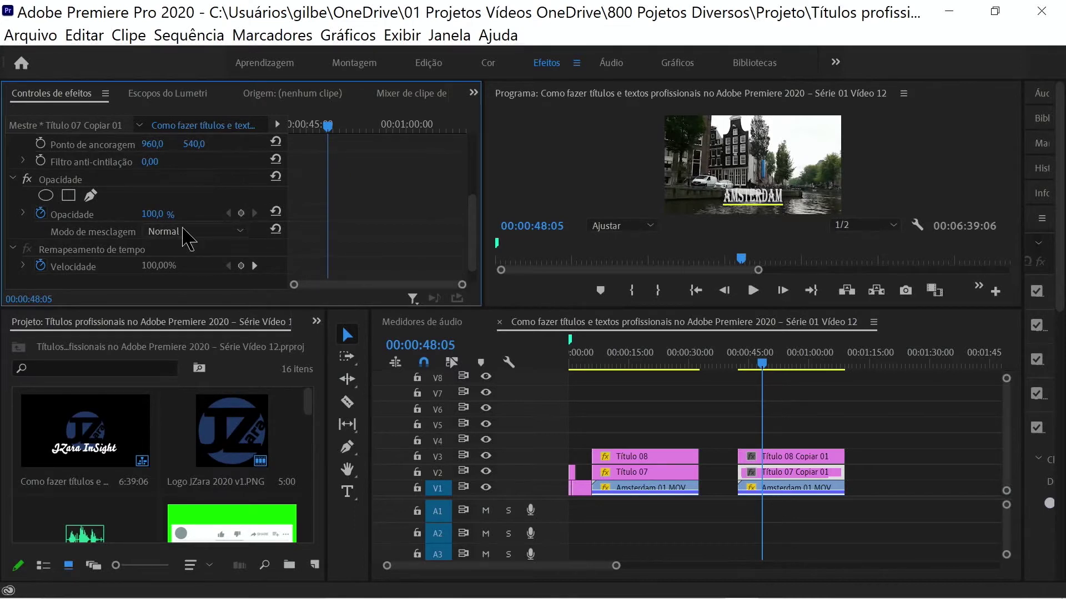
pyautogui.click(40, 215)
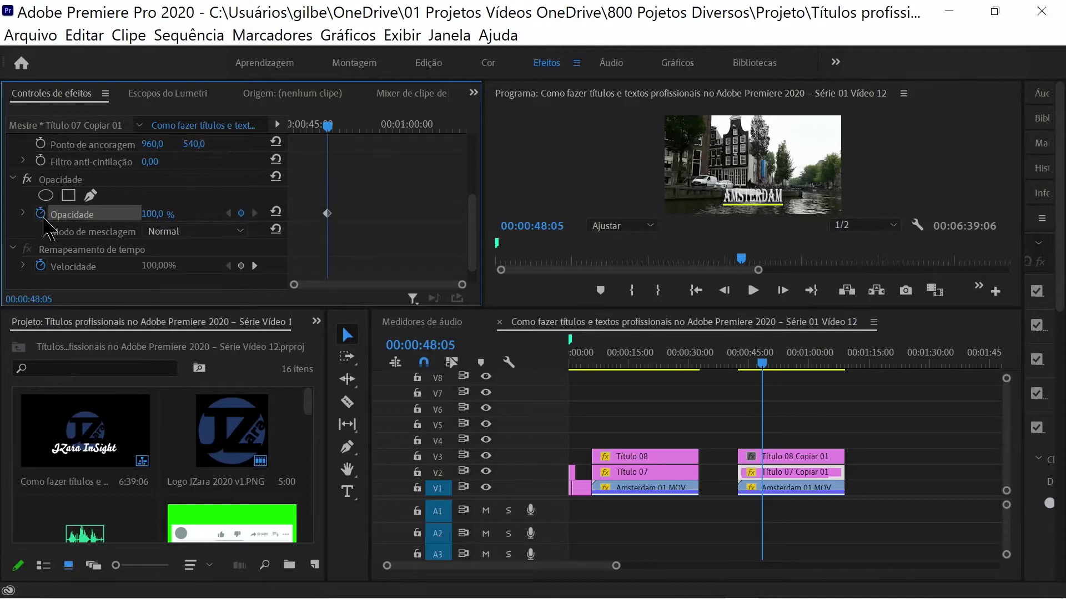
# Set the title's opacity to 0 % at 00:00:47:00 and check both keyframes.
pyautogui.press('Left')
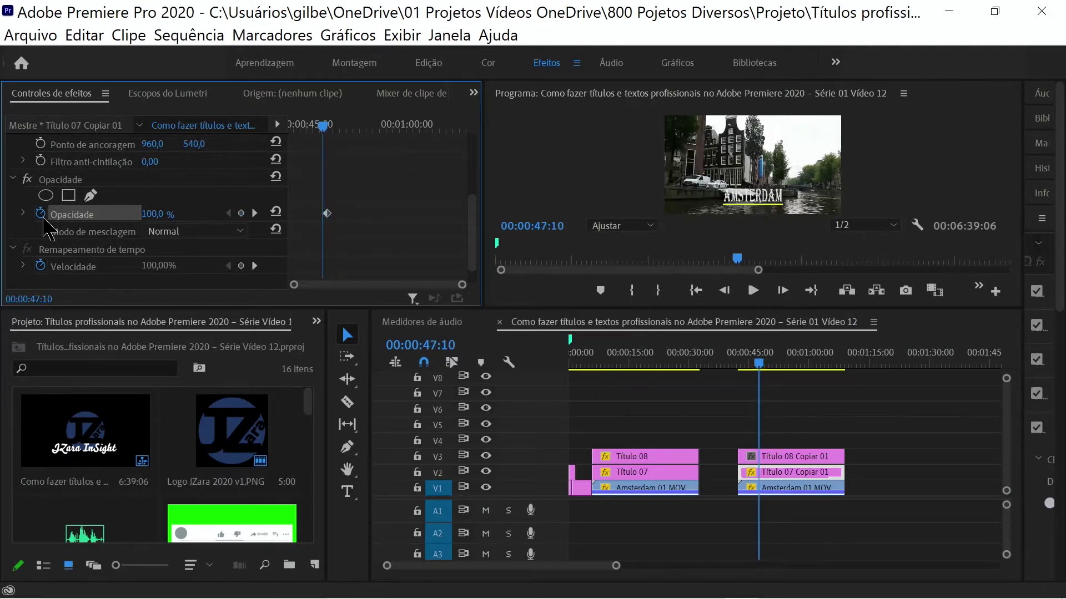
pyautogui.hotkey('shift', 'Left')
pyautogui.hotkey('shift', 'Left')
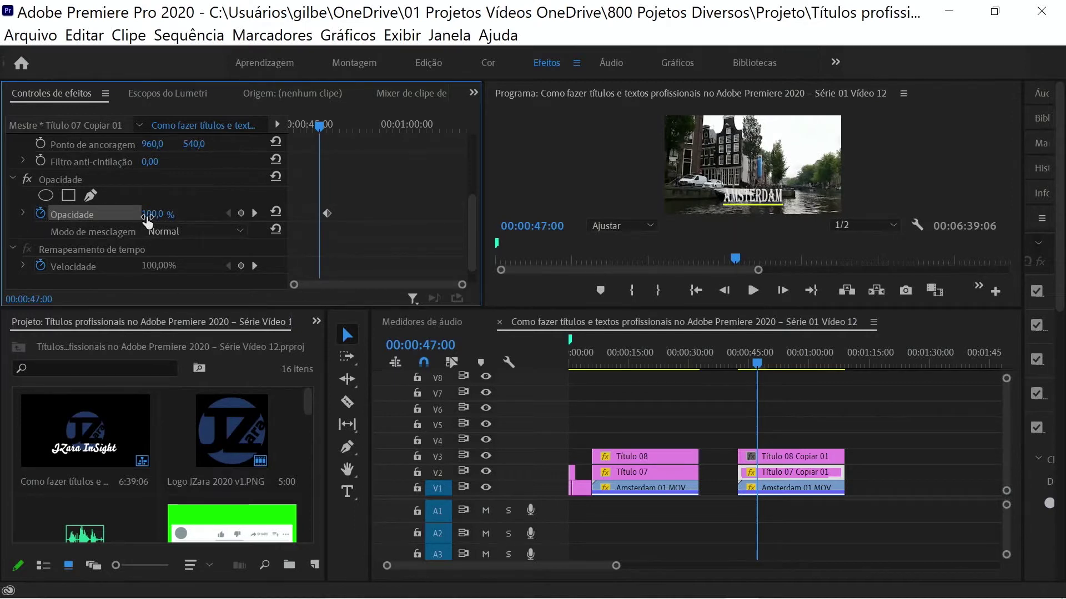
pyautogui.moveTo(145, 221); pyautogui.dragTo(89, 220)
pyautogui.press('Left')
pyautogui.click(254, 213)
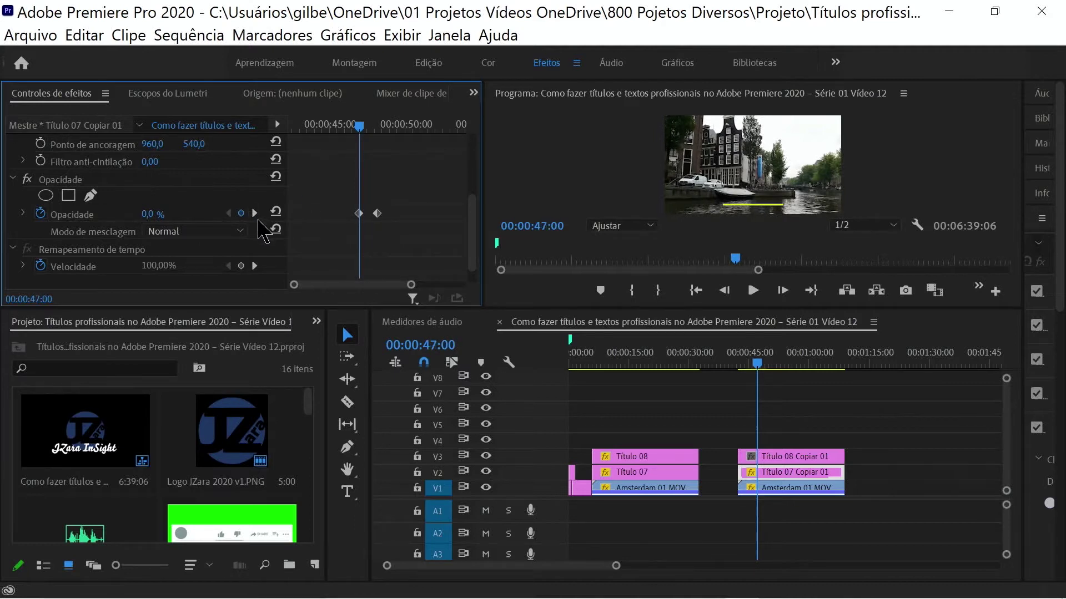
pyautogui.click(255, 213)
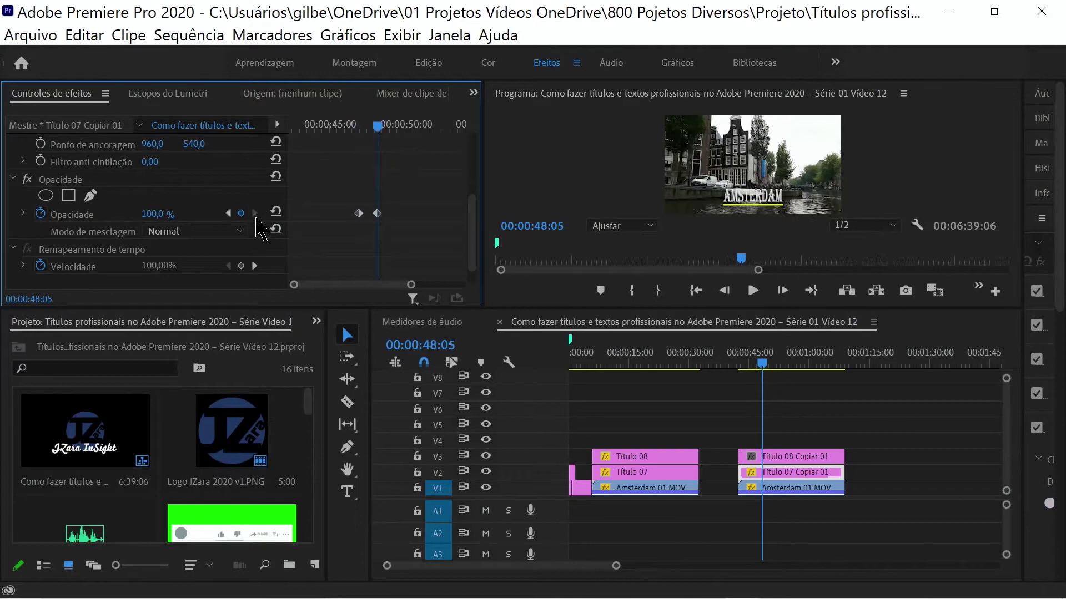
pyautogui.click(228, 213)
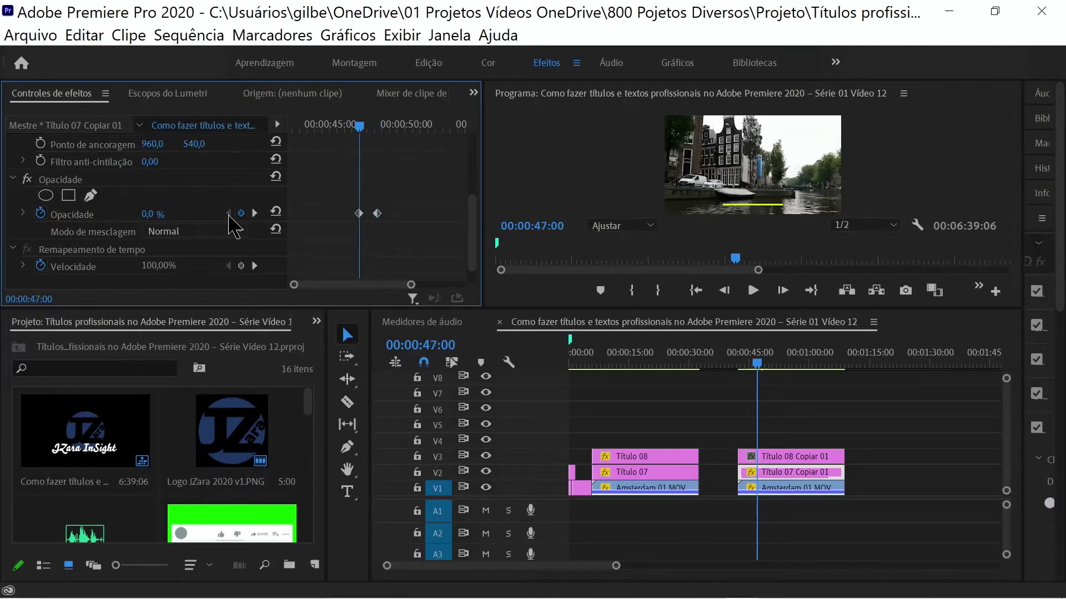
pyautogui.click(783, 457)
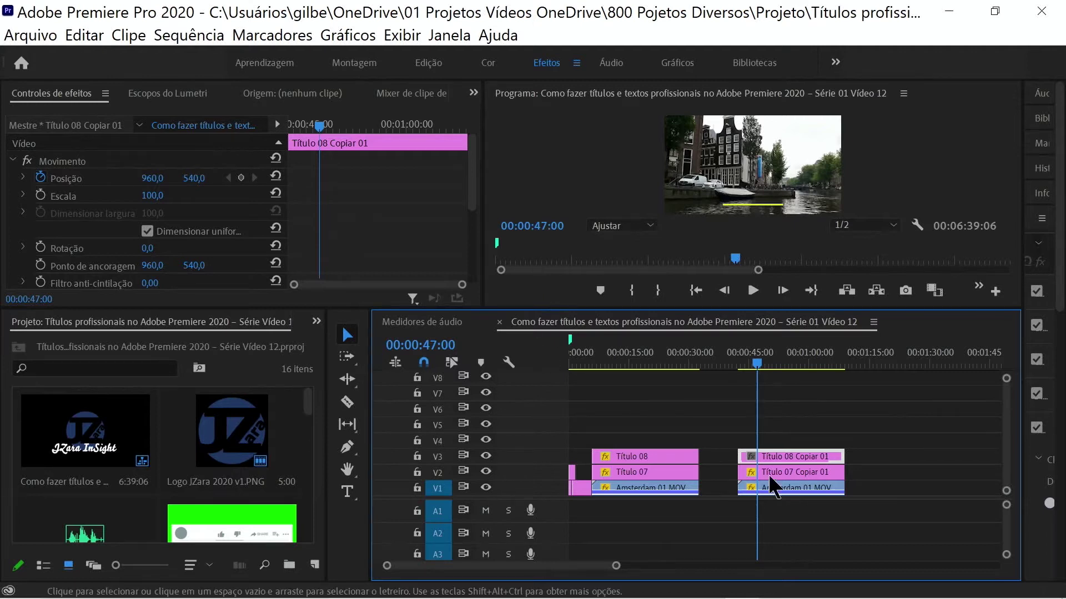
pyautogui.click(789, 471)
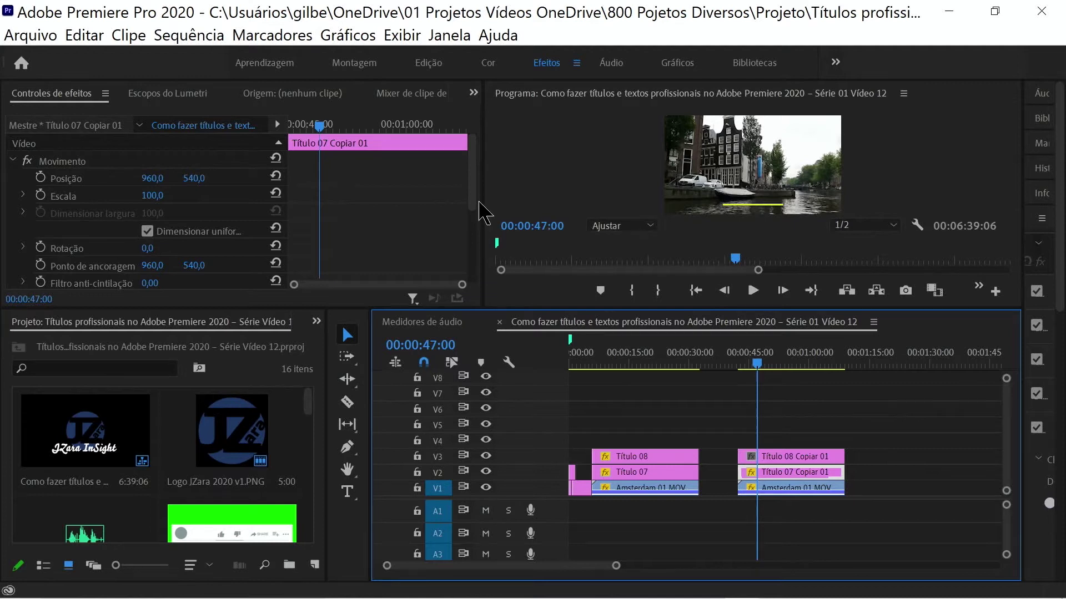
pyautogui.moveTo(472, 202); pyautogui.dragTo(464, 248)
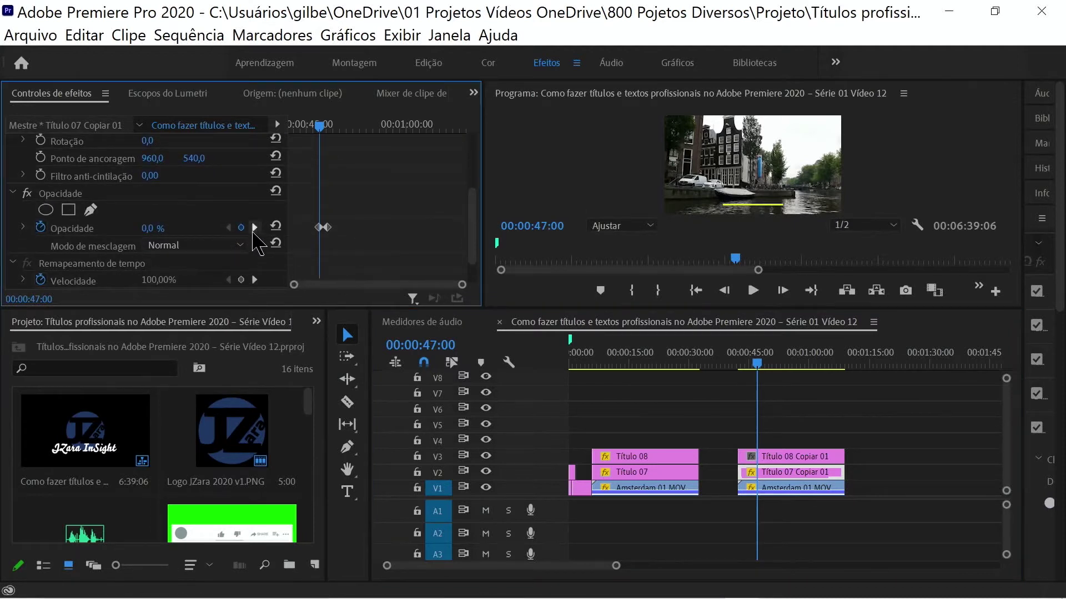
pyautogui.click(255, 228)
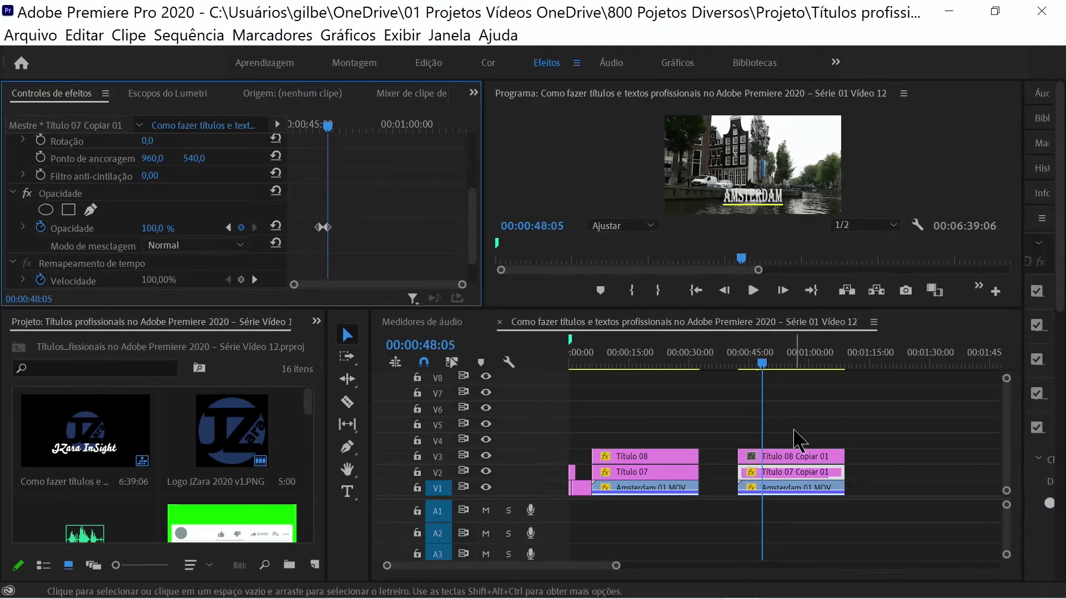
pyautogui.click(796, 451)
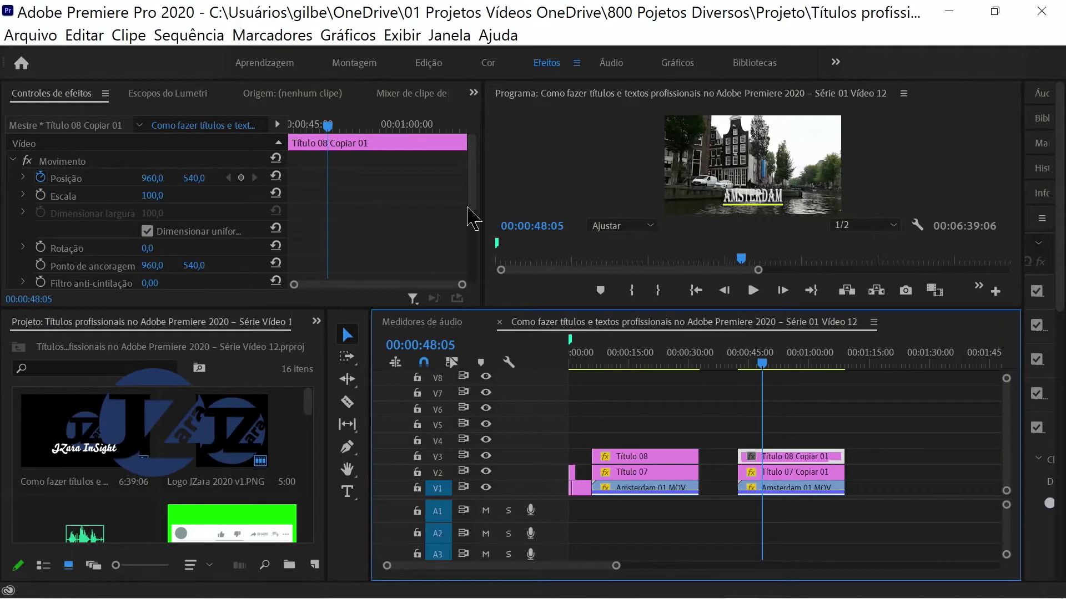
pyautogui.moveTo(471, 218); pyautogui.dragTo(468, 265)
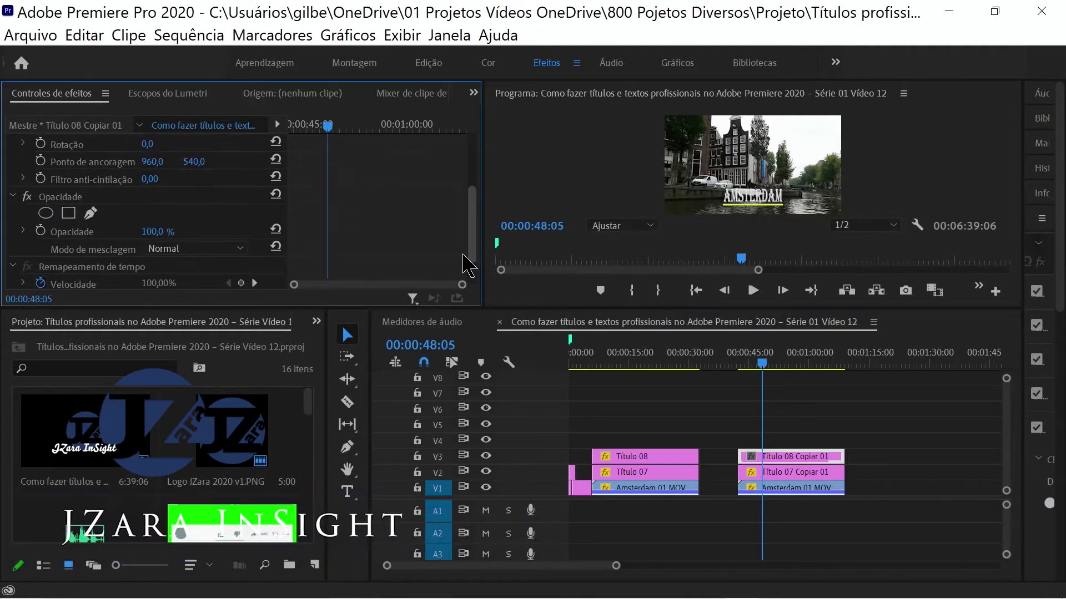
pyautogui.scroll(5, 465, 201)
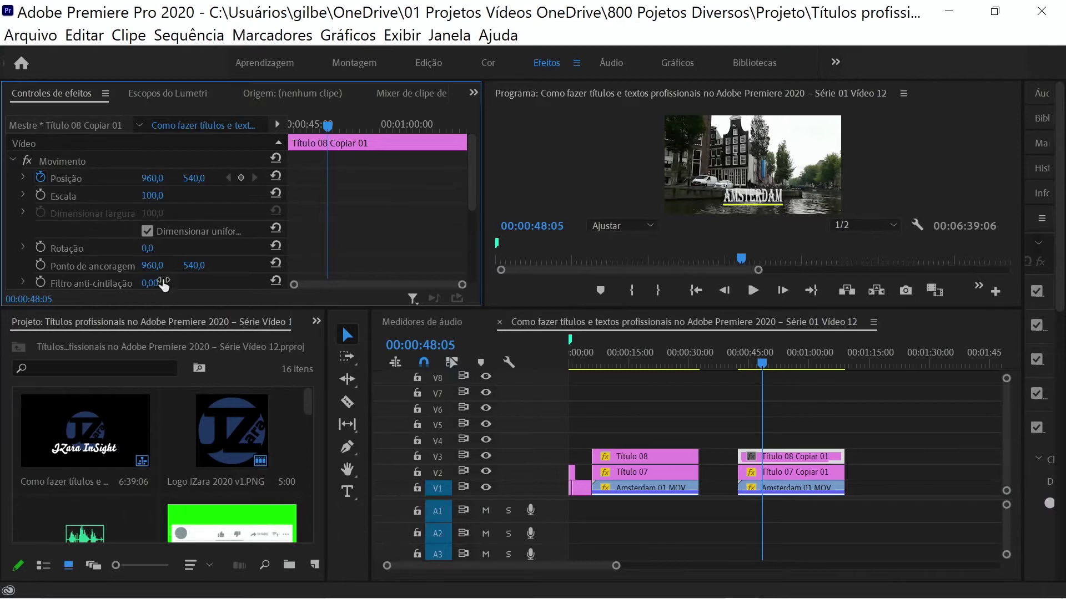
# Re-keyframe the bar's Position: X 960 at 00:00:48:05 and X -415 one second earlier.
pyautogui.click(40, 178)
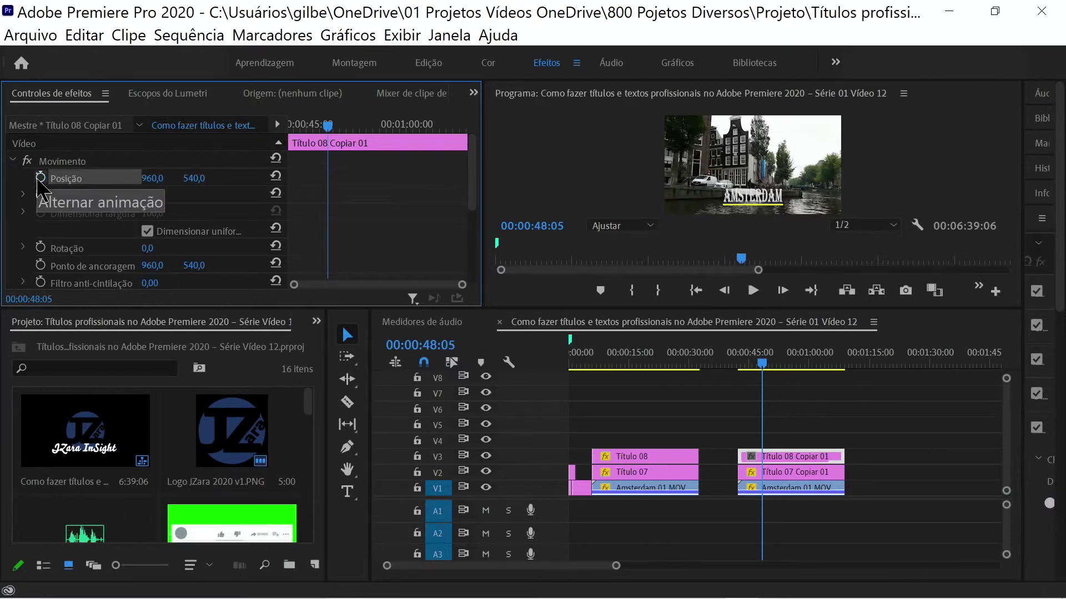
pyautogui.click(39, 178)
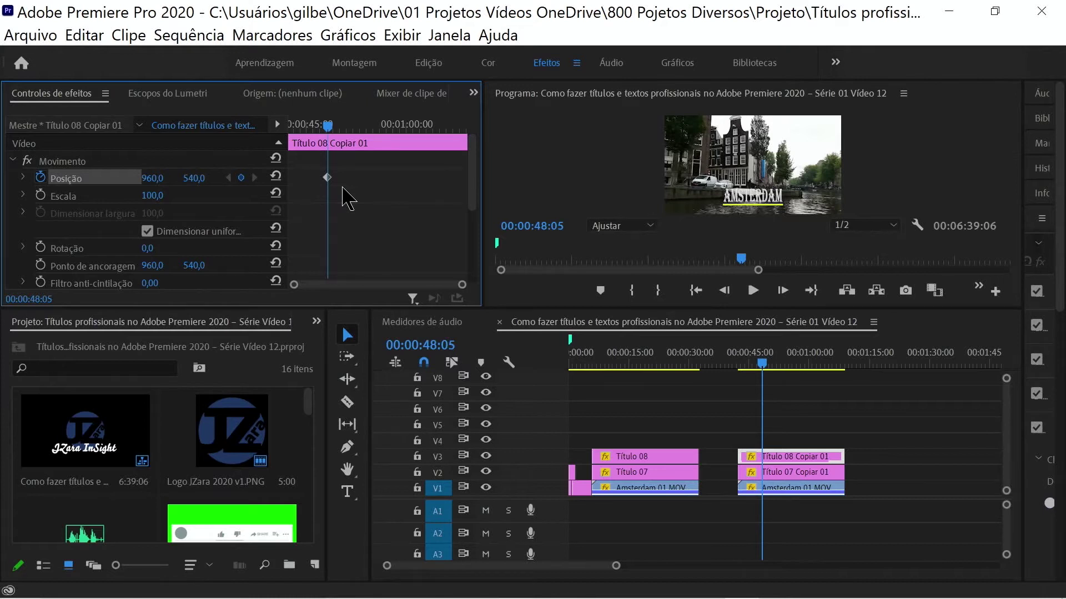
pyautogui.press('Left')
pyautogui.press('Left')
pyautogui.press('Left')
pyautogui.press('Left')
pyautogui.press('Left')
pyautogui.press('Left')
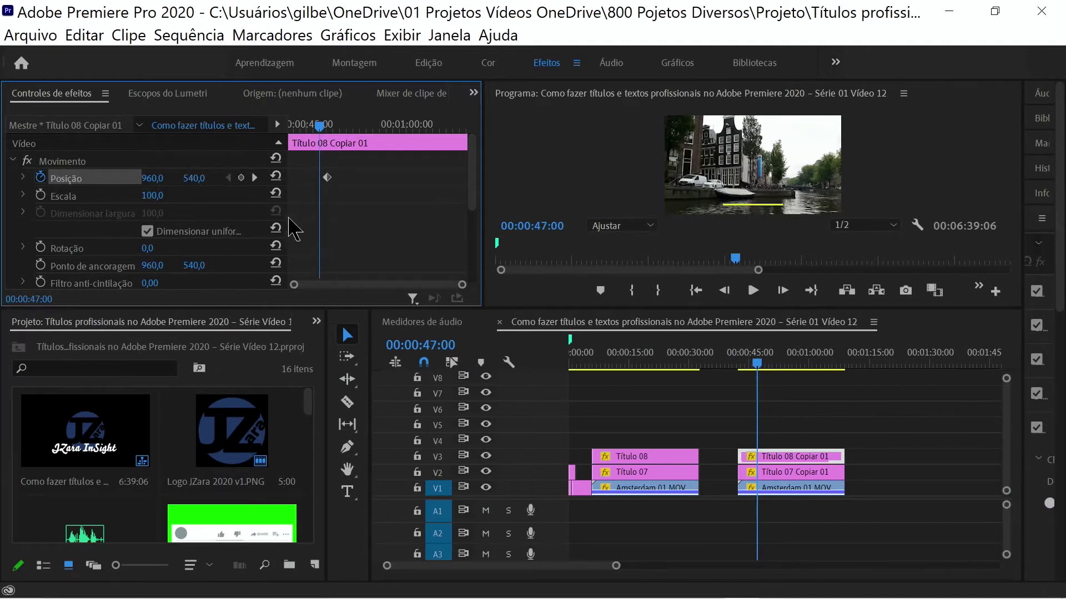
pyautogui.moveTo(161, 179); pyautogui.dragTo(150, 179)
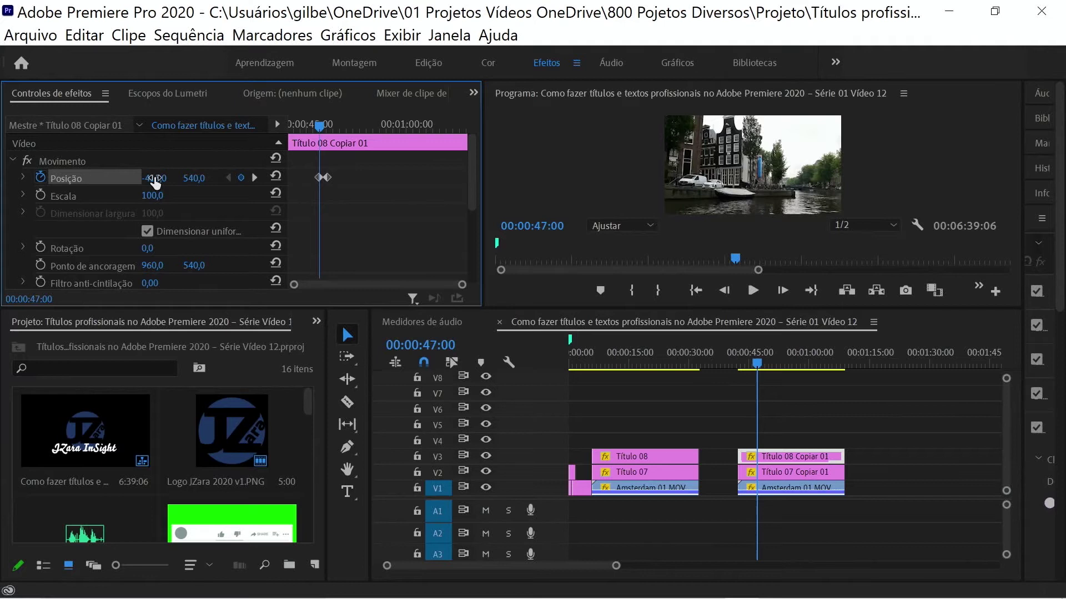
pyautogui.moveTo(320, 126); pyautogui.dragTo(314, 126)
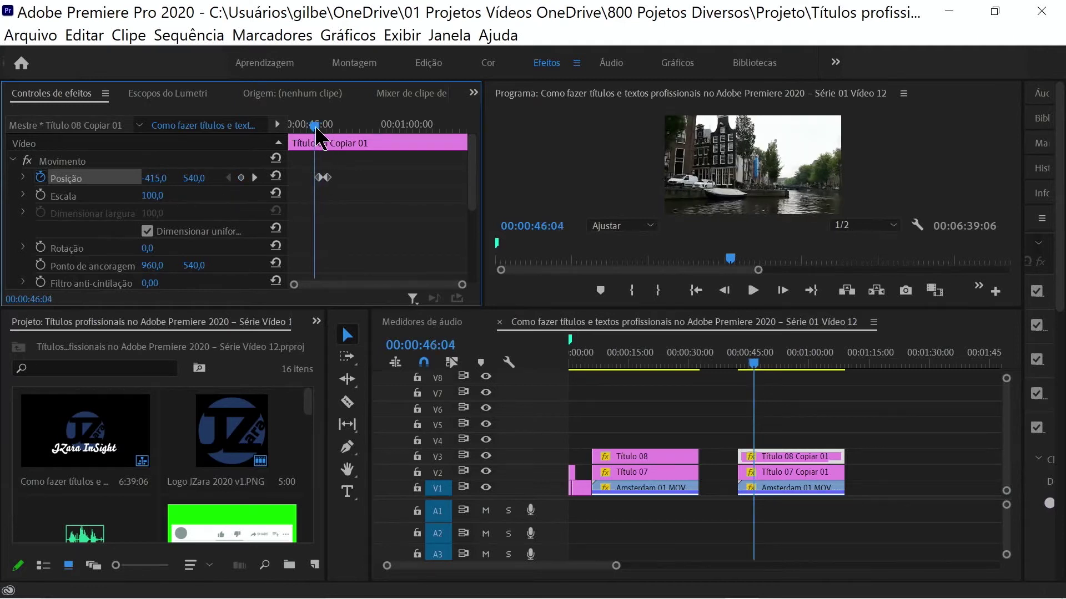
pyautogui.click(747, 366)
pyautogui.press('`')
pyautogui.press('space')
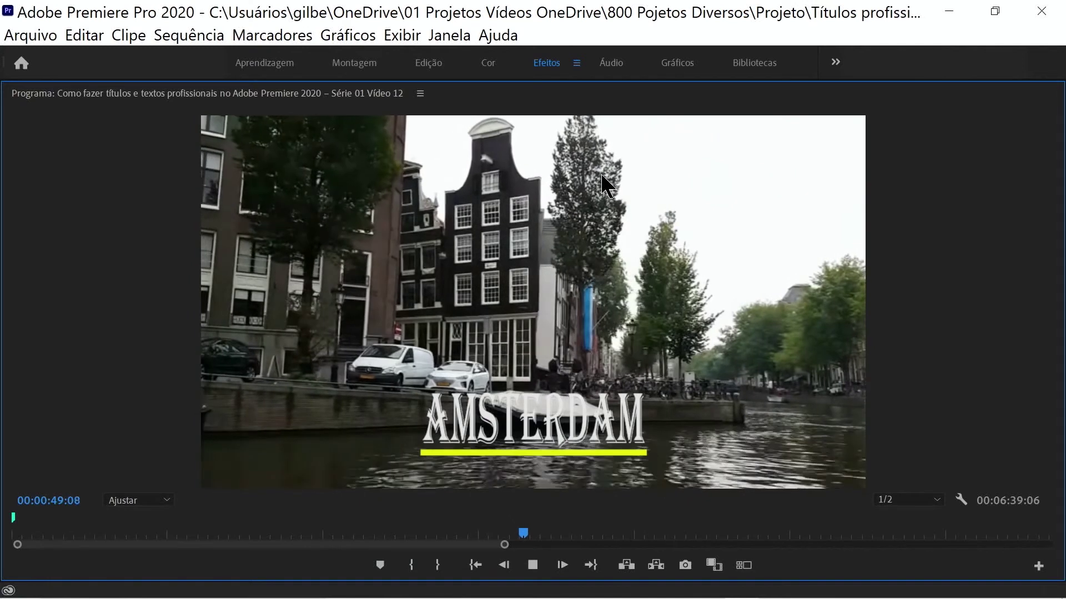
pyautogui.press('space')
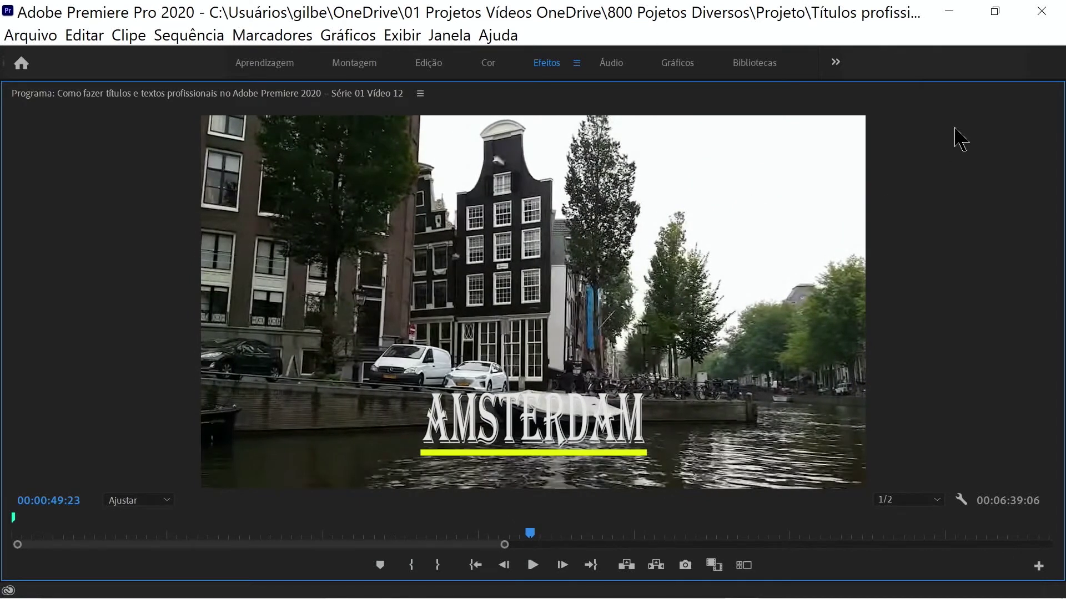
pyautogui.press('`')
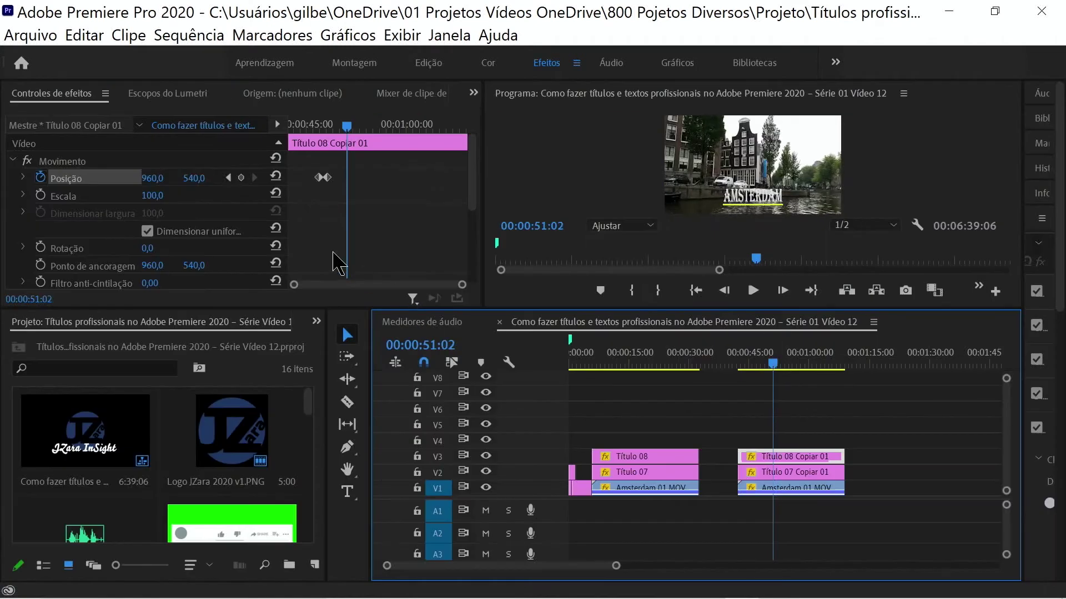
# Paste keyframes at 00:00:51:02 holding the bar centred and the title at 100 % opacity.
pyautogui.click(326, 177)
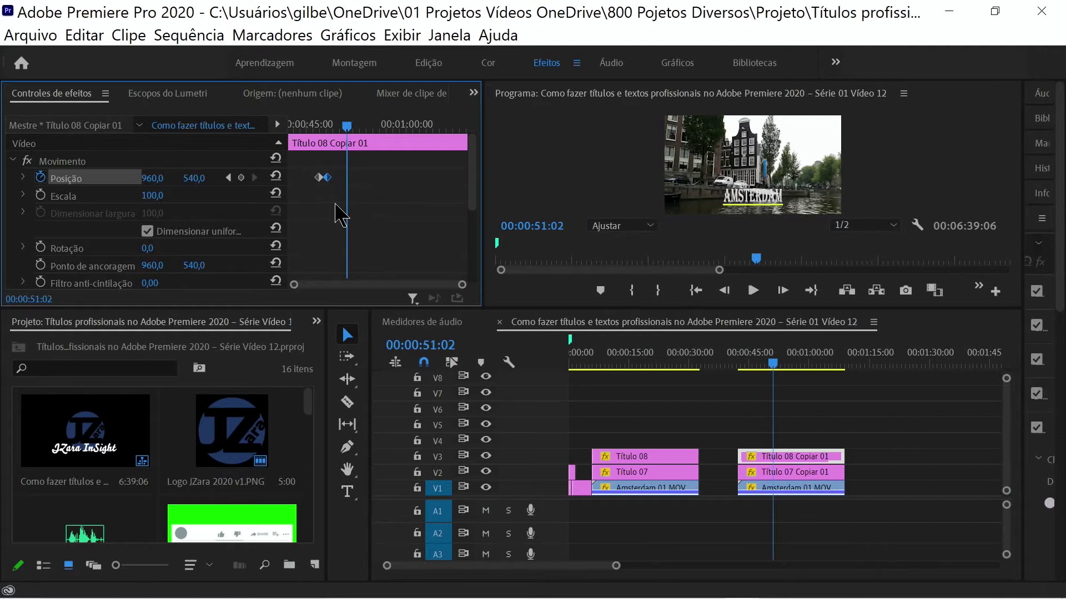
pyautogui.hotkey('ctrl', 'v')
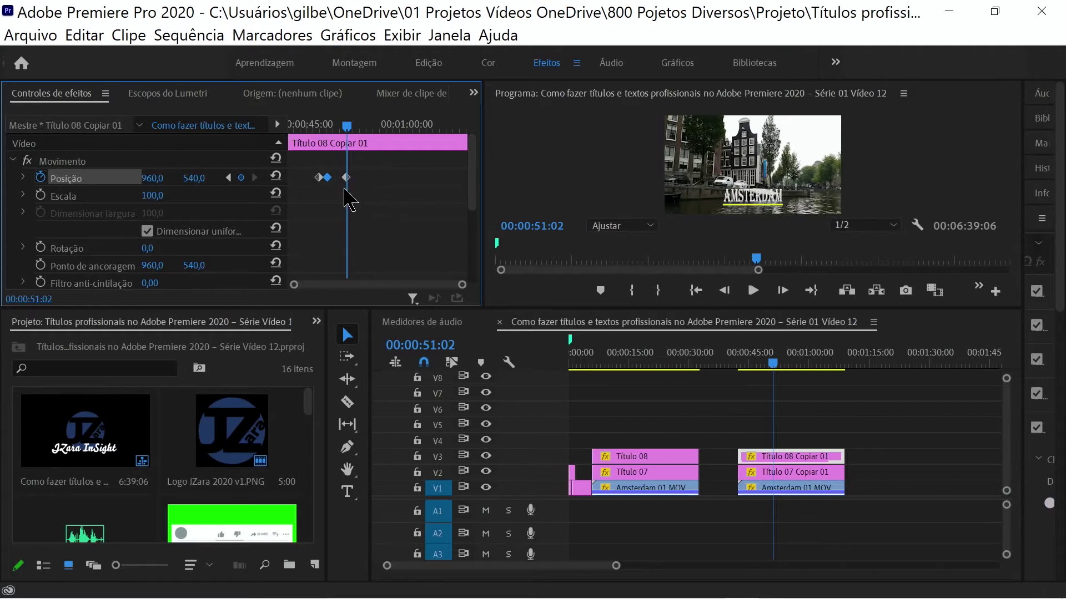
pyautogui.click(796, 476)
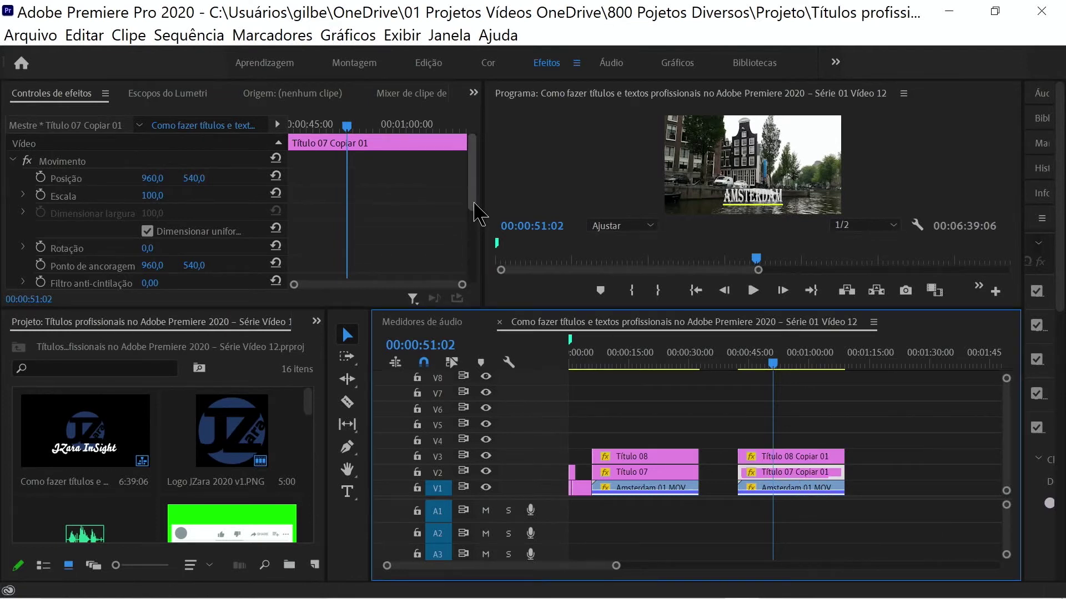
pyautogui.moveTo(473, 202); pyautogui.dragTo(475, 260)
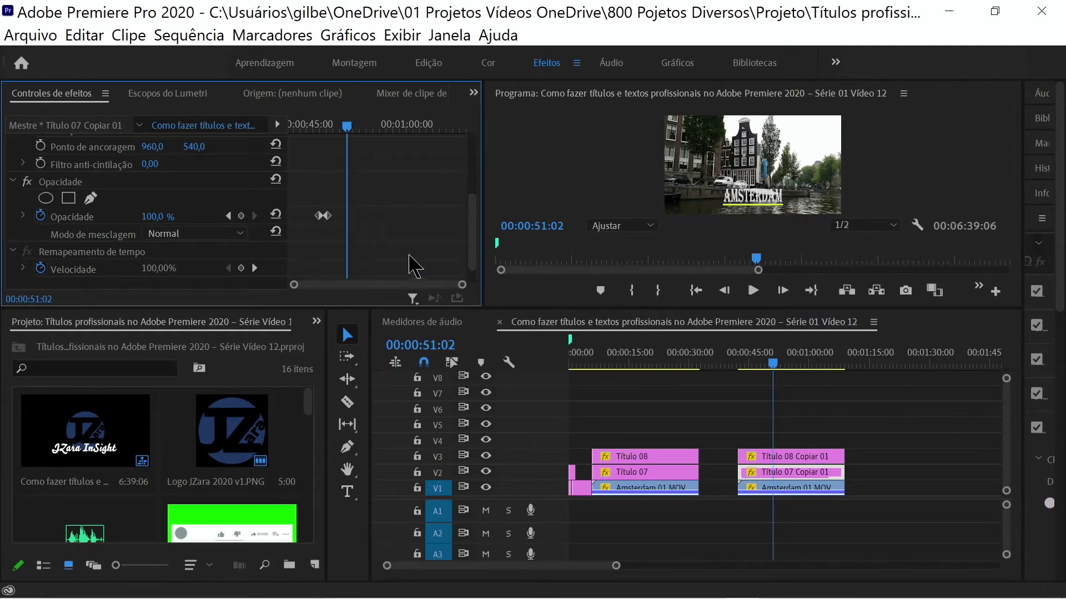
pyautogui.click(328, 216)
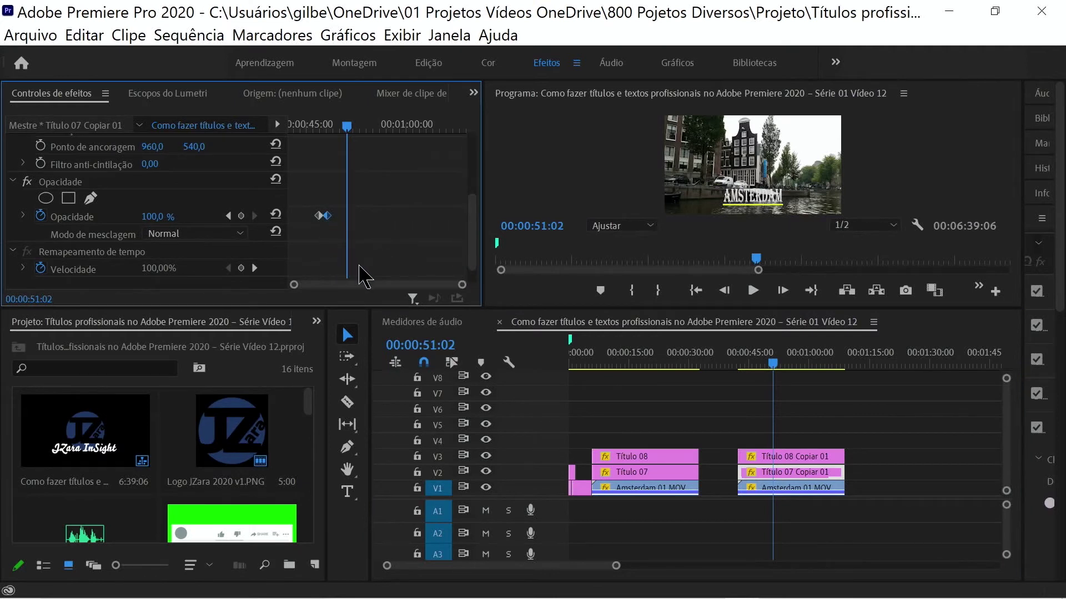
pyautogui.hotkey('ctrl', 'v')
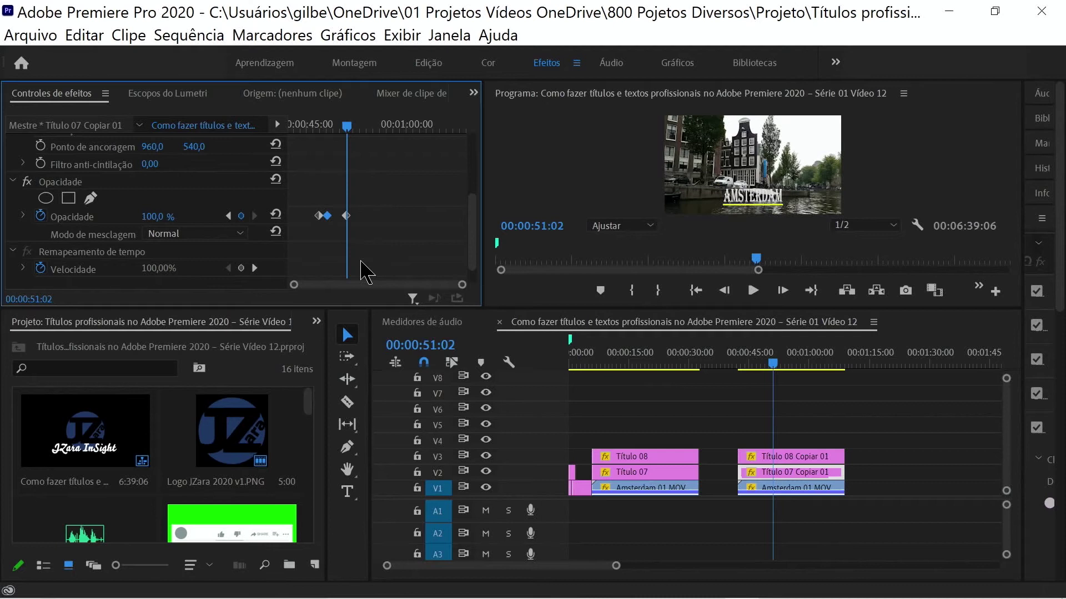
# Set the AMSTERDAM title's opacity to 0 % at 00:00:52:07.
pyautogui.press('space')
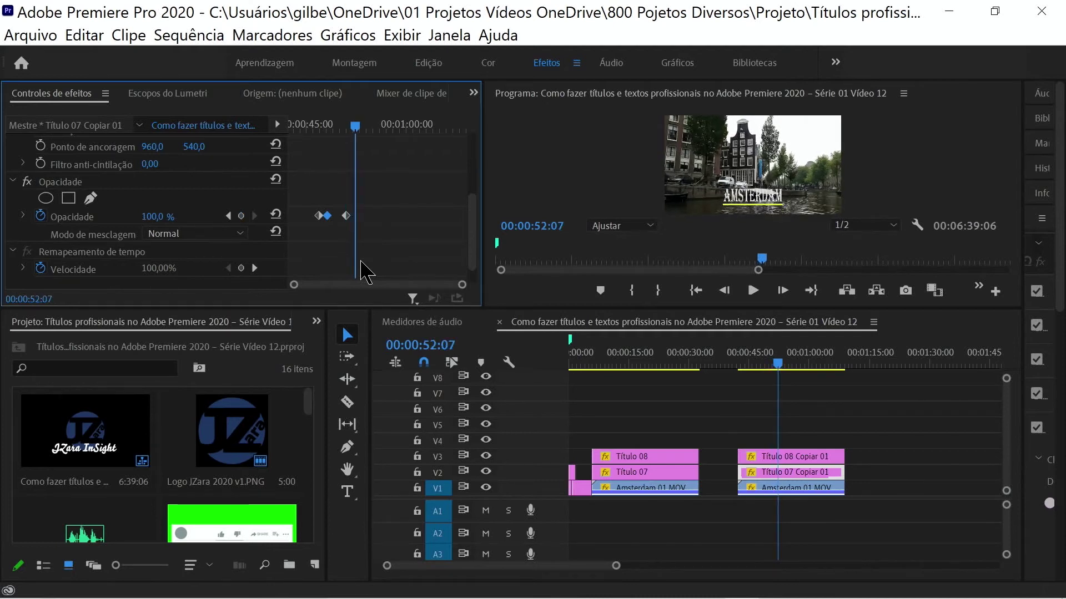
pyautogui.click(317, 216)
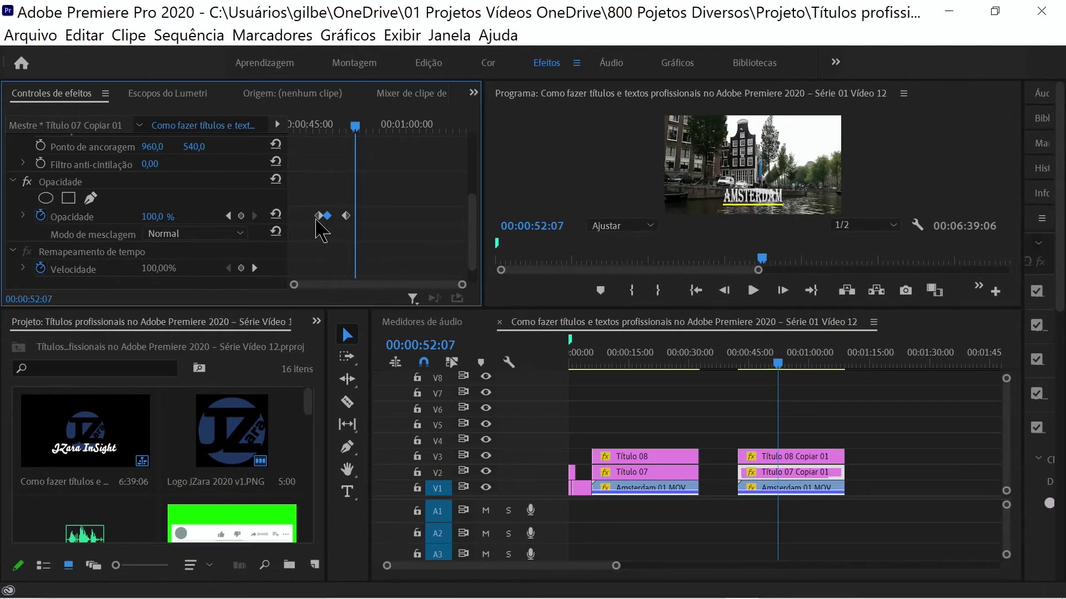
pyautogui.click(317, 216)
pyautogui.write('0')
pyautogui.press('Return')
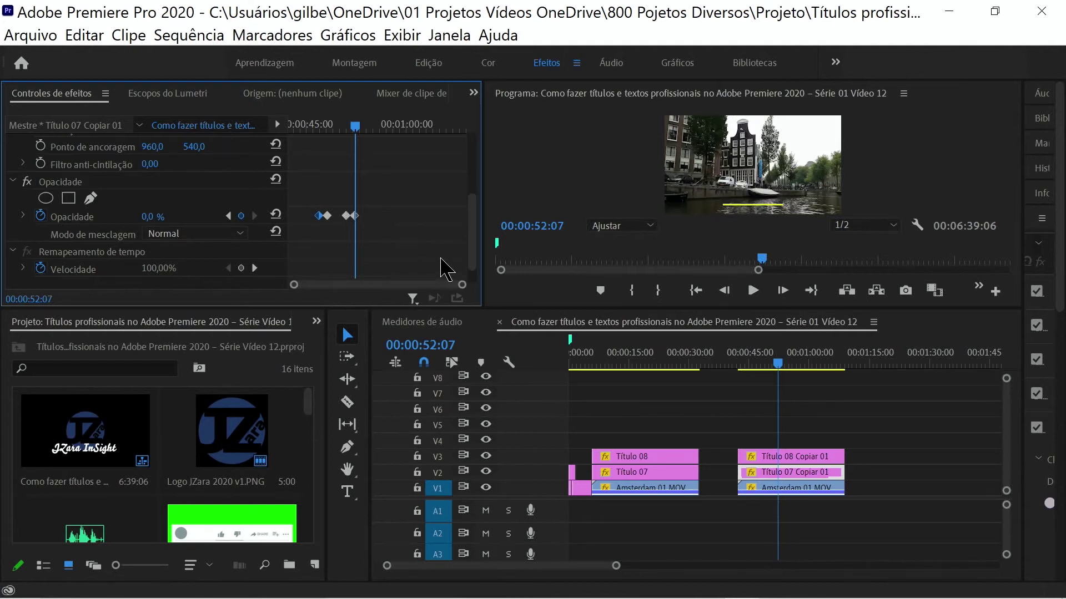
pyautogui.click(779, 456)
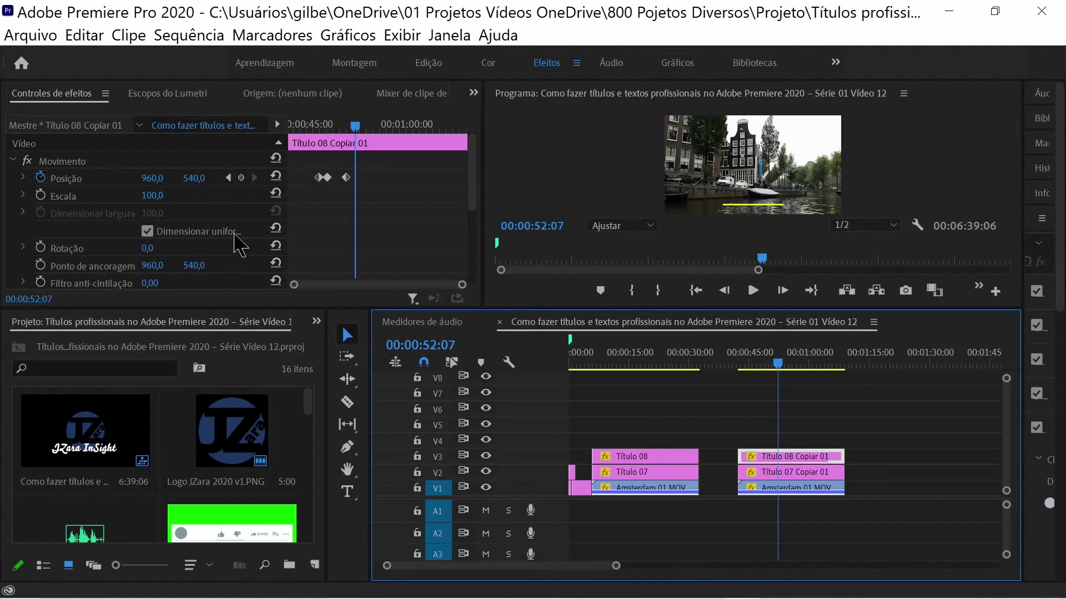
# Set the yellow bar's Position X to 2346 at 00:00:52:07, then rewind to review.
pyautogui.moveTo(147, 183); pyautogui.dragTo(217, 179)
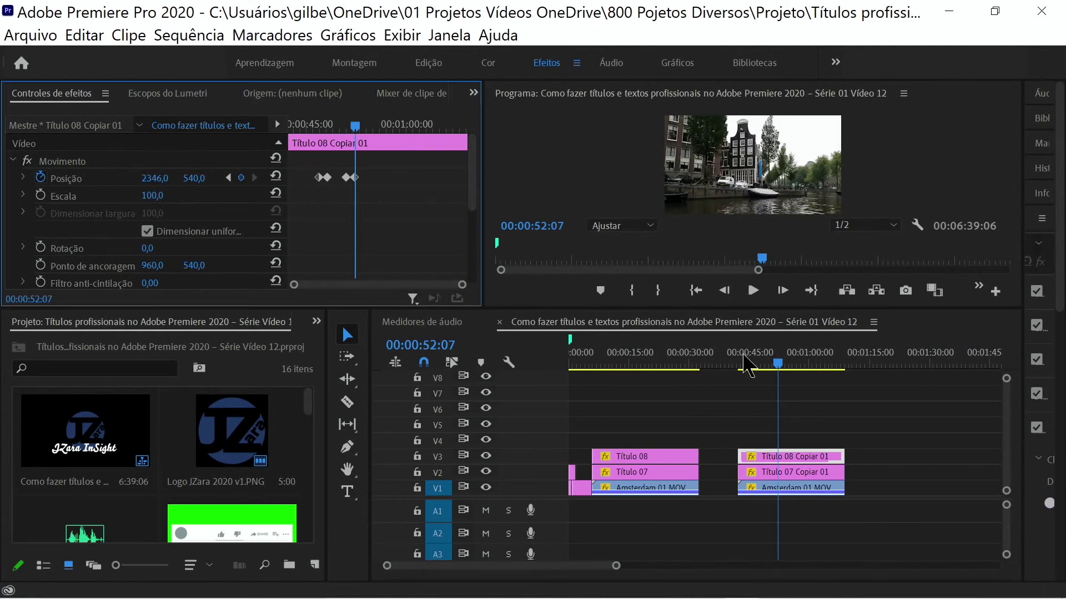
pyautogui.click(767, 364)
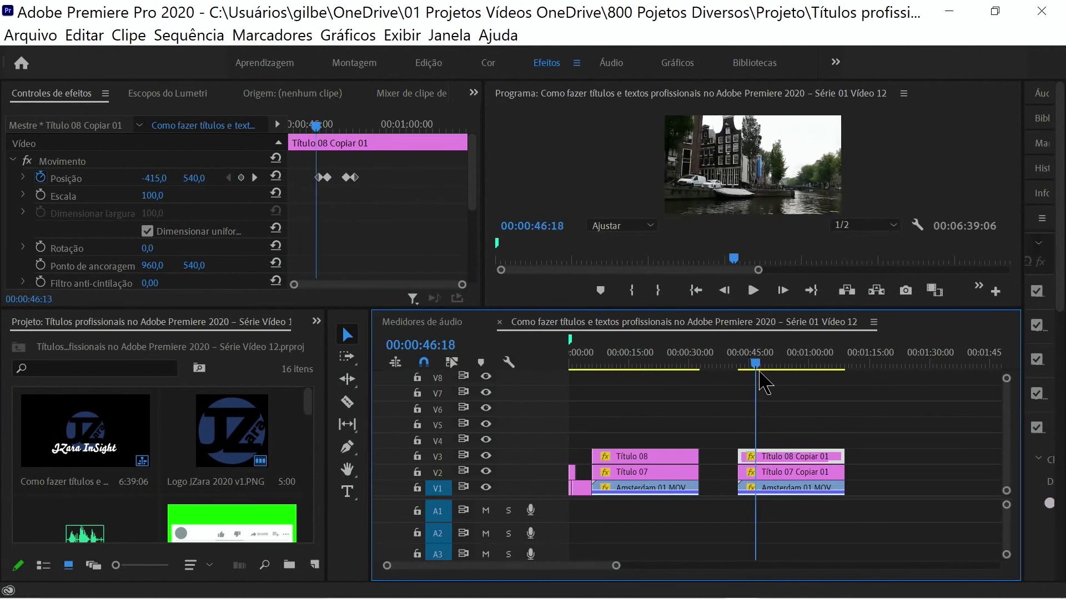